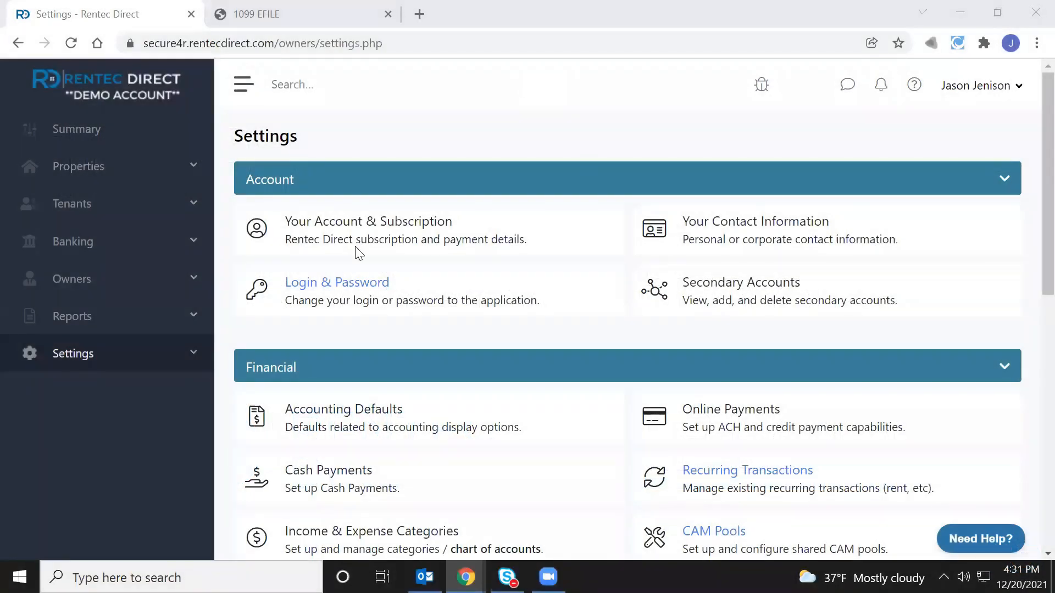
Go from Settings to the Utilities page under Tools, showing the 1099 e-File and Print option
left_click(88, 354)
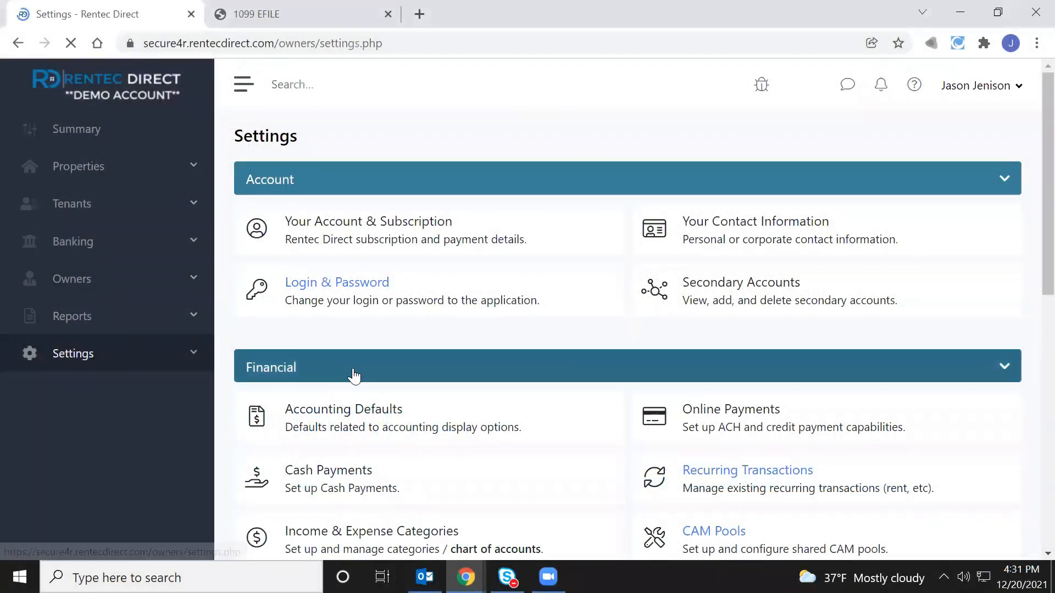
scroll(357, 371, "down", 10)
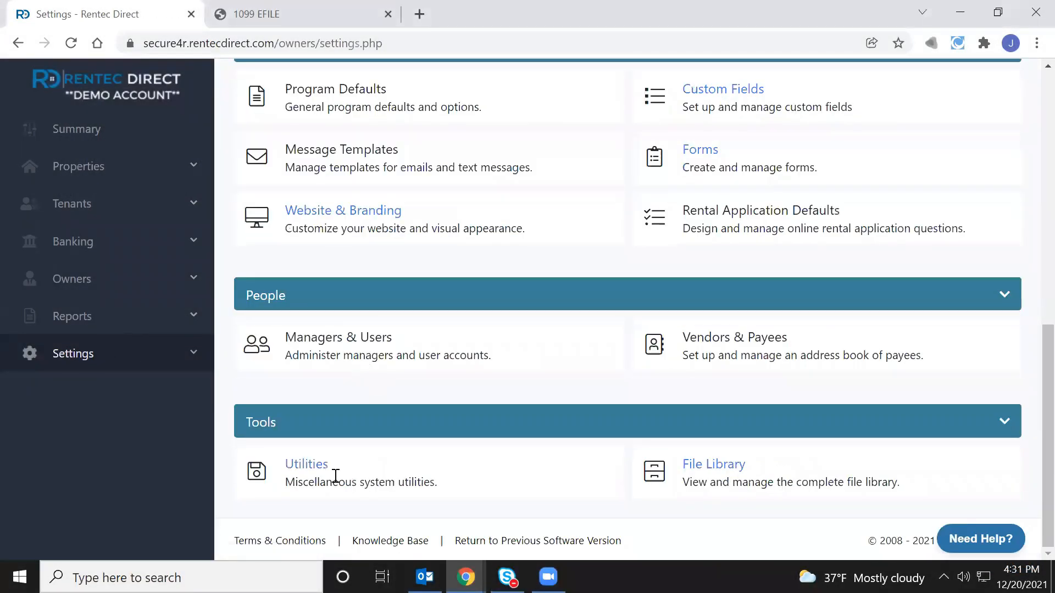
left_click(317, 471)
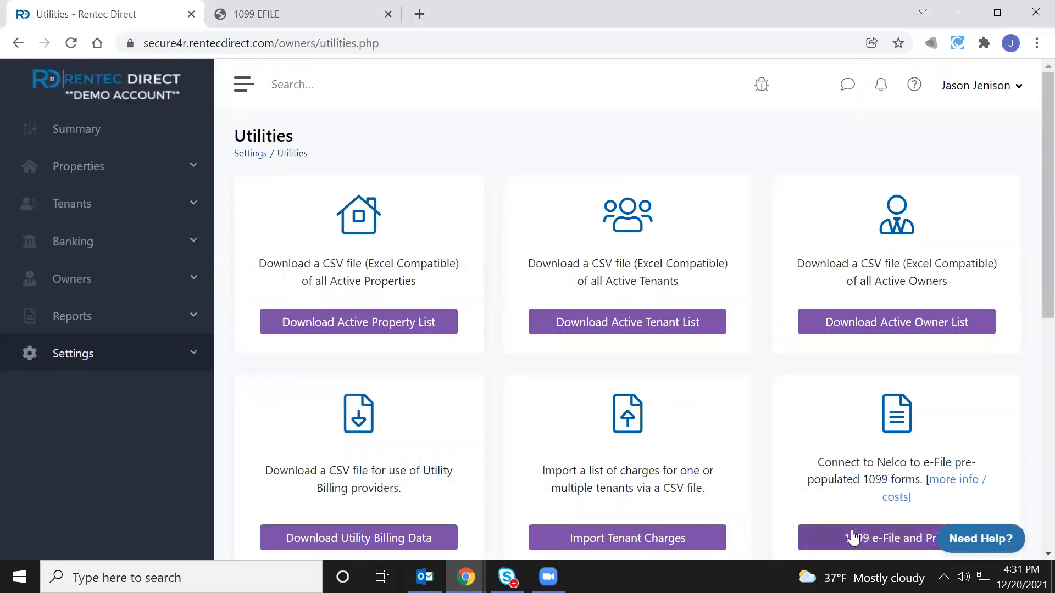
scroll(855, 536, "down", 1)
In 1099 e-File and Print, select ABS Landscaping and Johnson Investments for filing
left_click(885, 454)
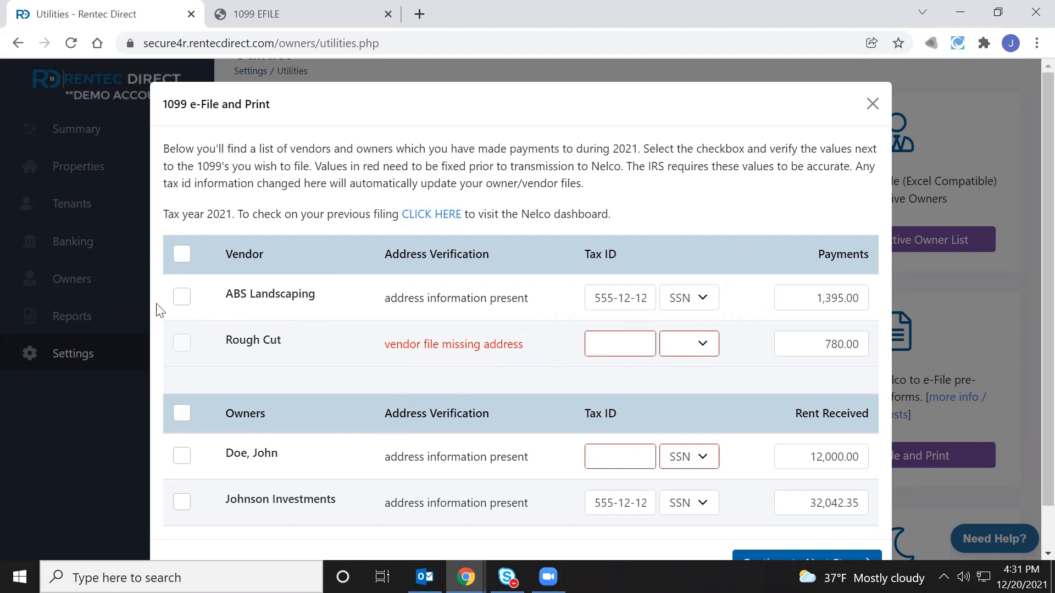
left_click(182, 302)
left_click(182, 502)
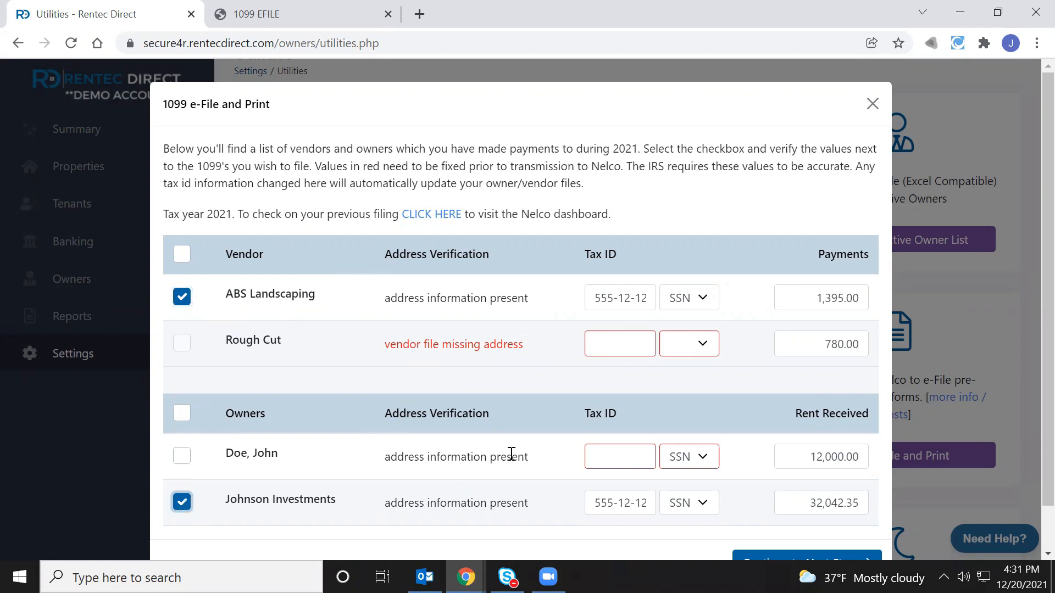
scroll(517, 470, "down", 1)
left_click(793, 523)
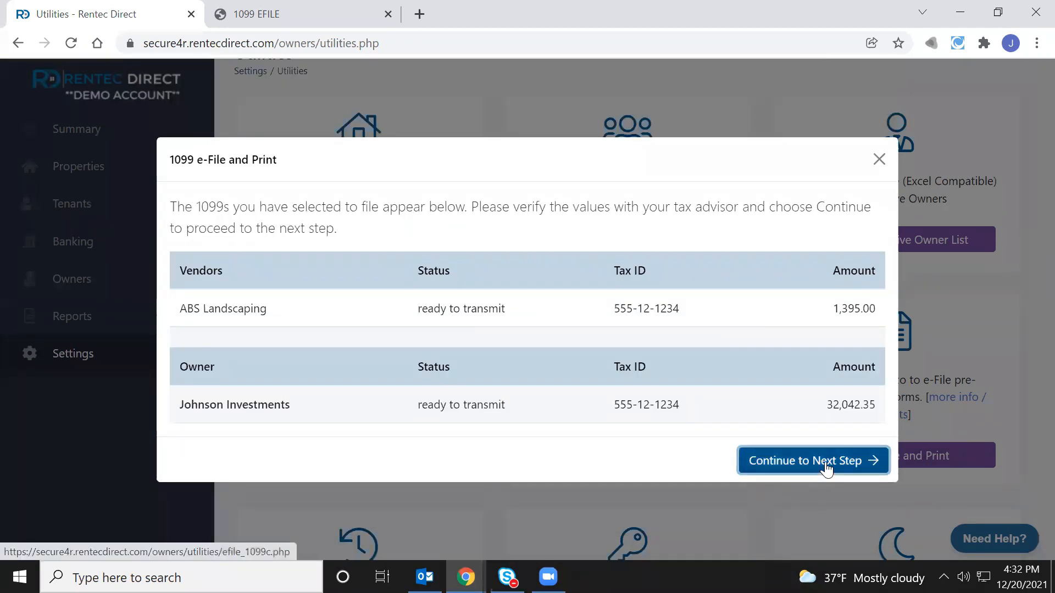
Transmit the selected 1099 data to Nelco and reach the 1099 EFILE login page
left_click(828, 468)
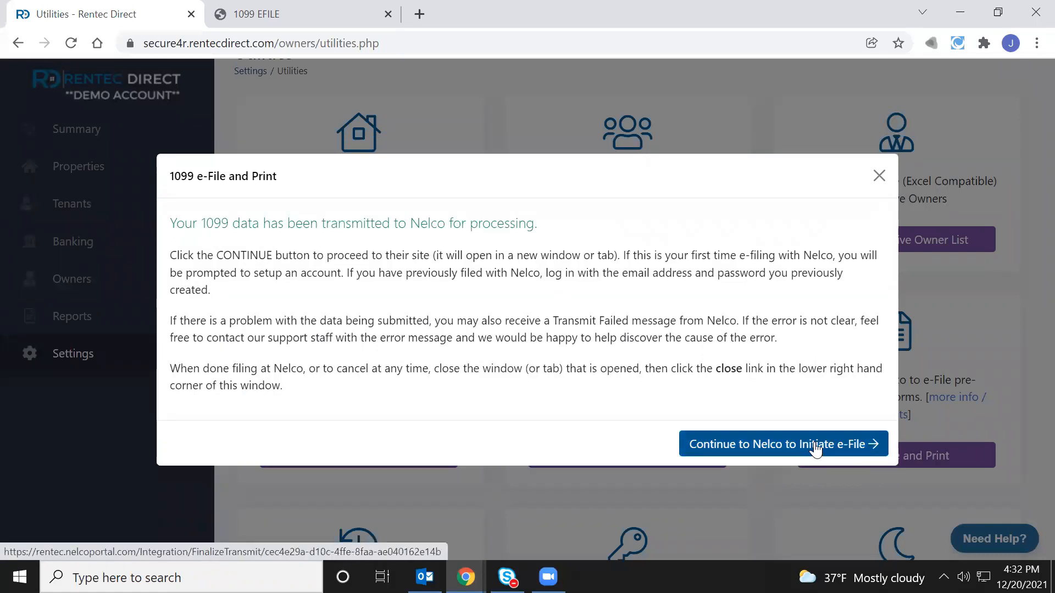
left_click(815, 449)
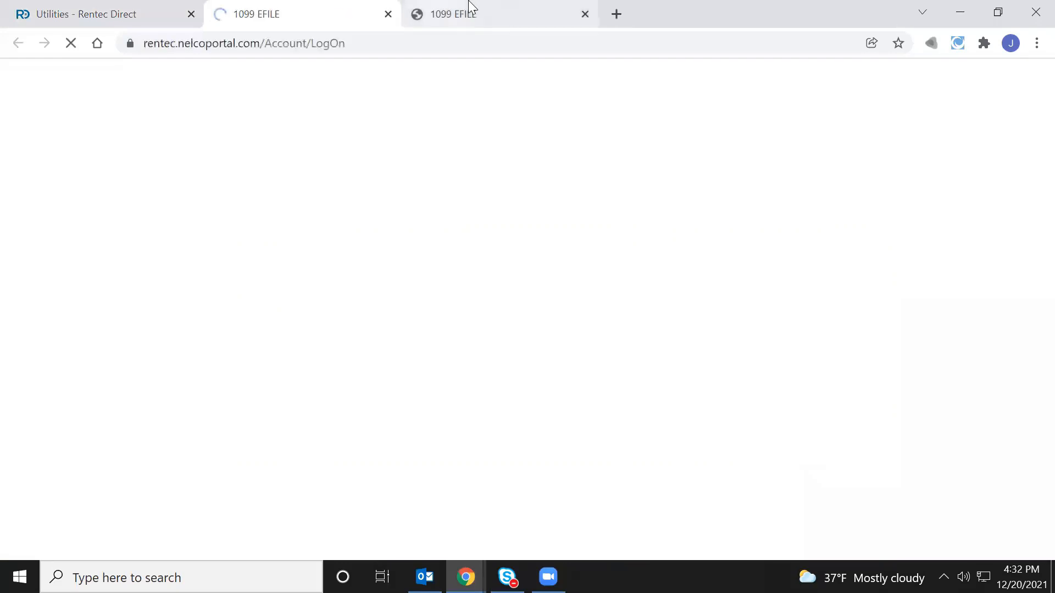
left_click(388, 14)
Log in to the test-environment 1099 EFILE account with the account email and password
left_click(305, 8)
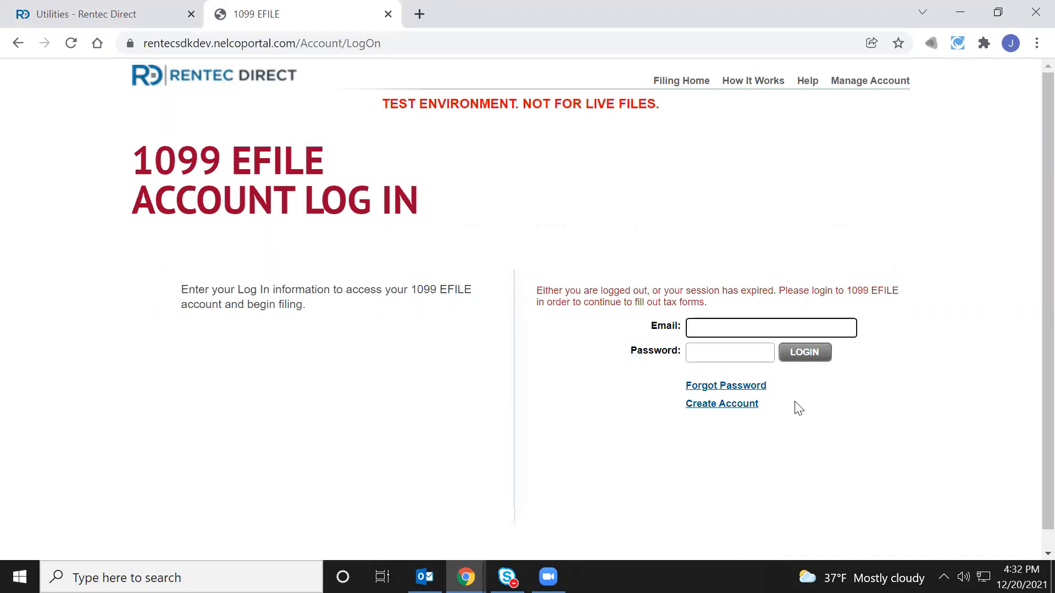
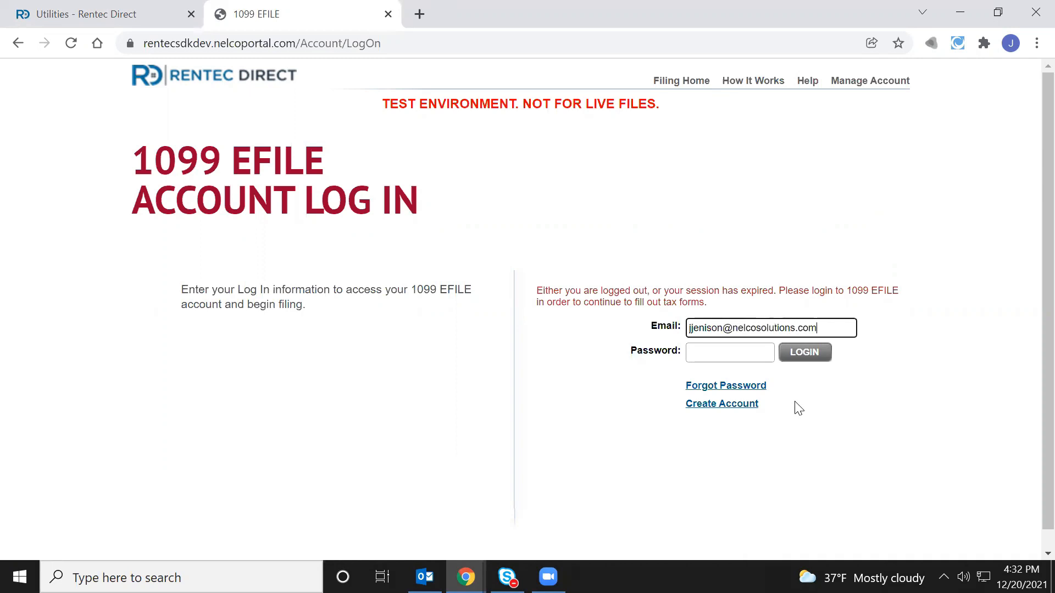
key("Tab")
type("************")
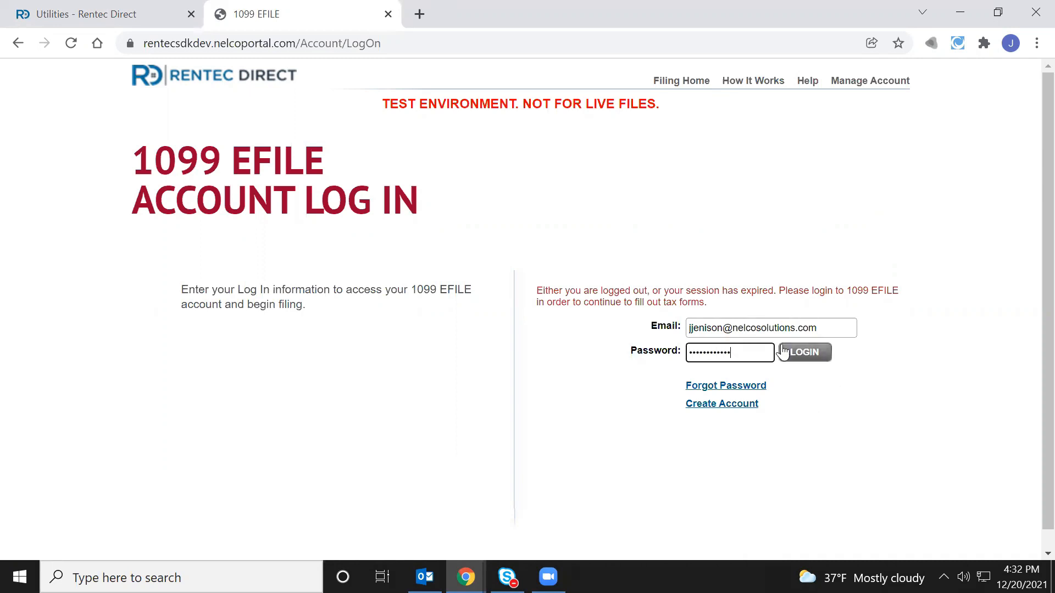
left_click(809, 354)
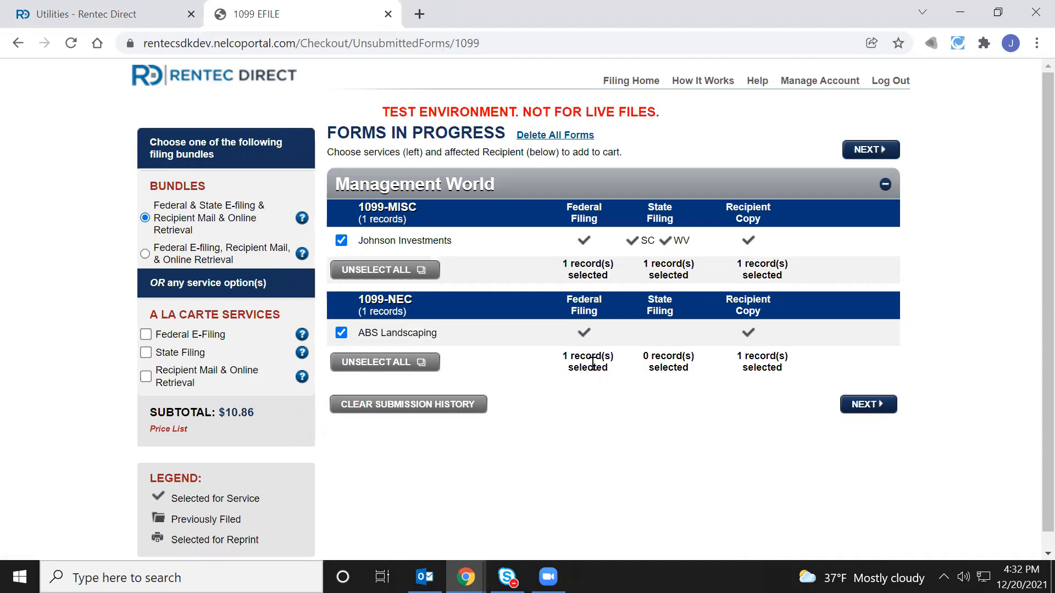
Review the Management World forms, keeping Johnson Investments' 1099-MISC included in the filing
left_click_drag(510, 182, 336, 181)
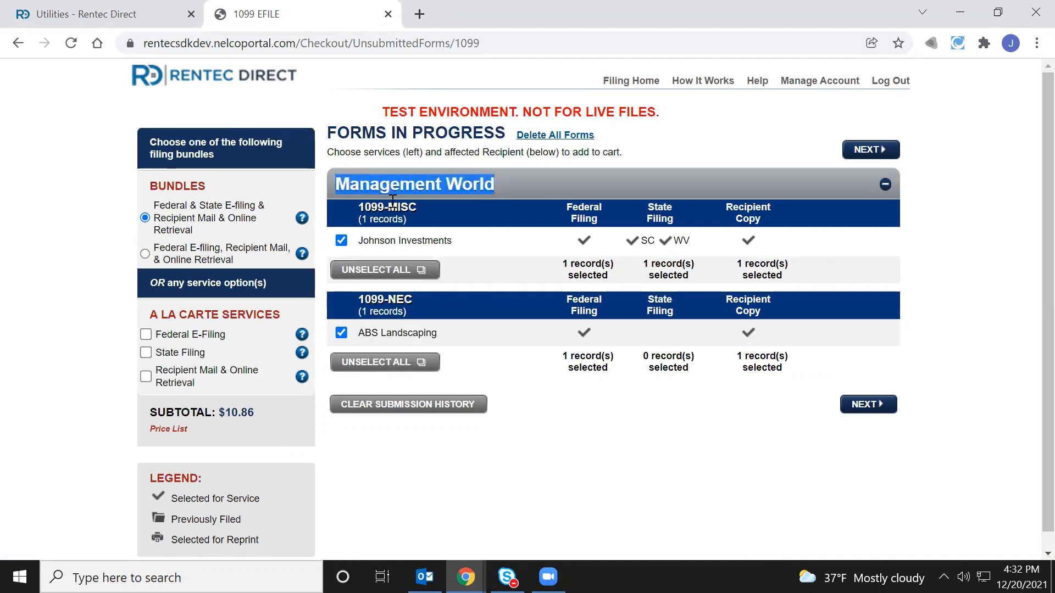
left_click(395, 204)
double_click(395, 205)
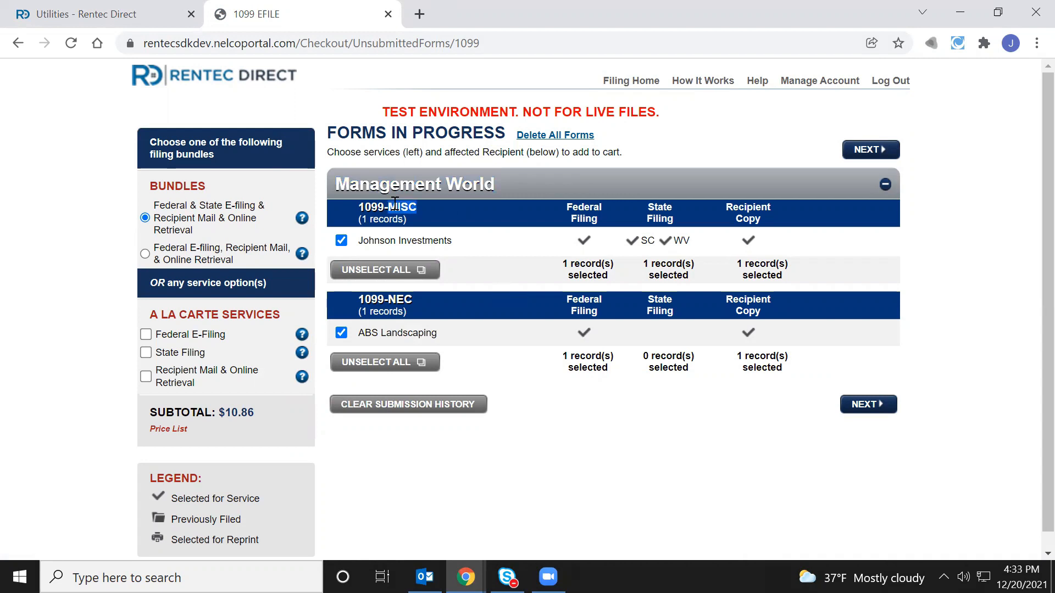
left_click(419, 201)
left_click(341, 241)
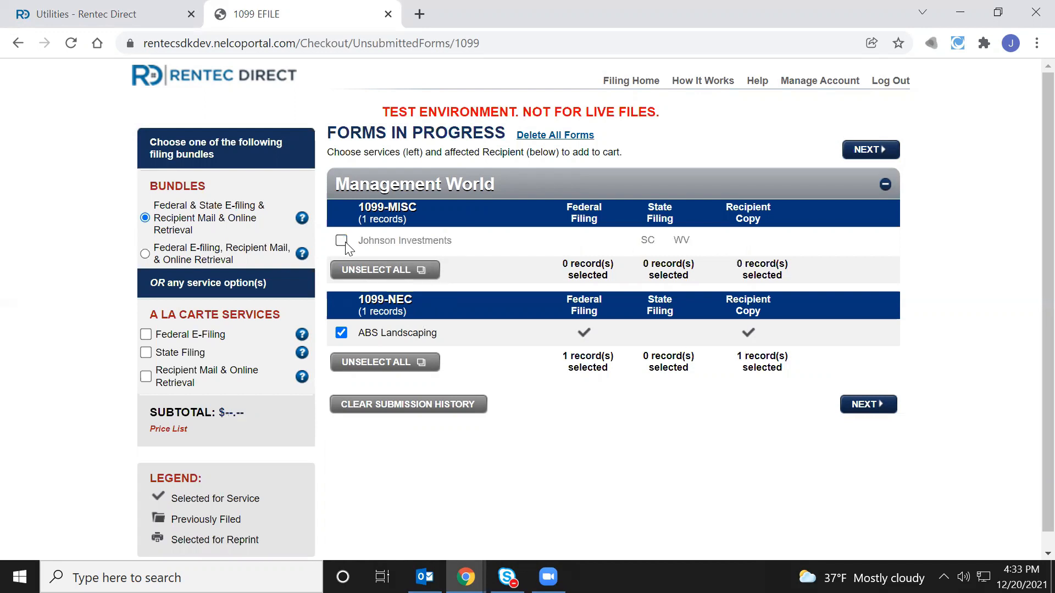
left_click(341, 242)
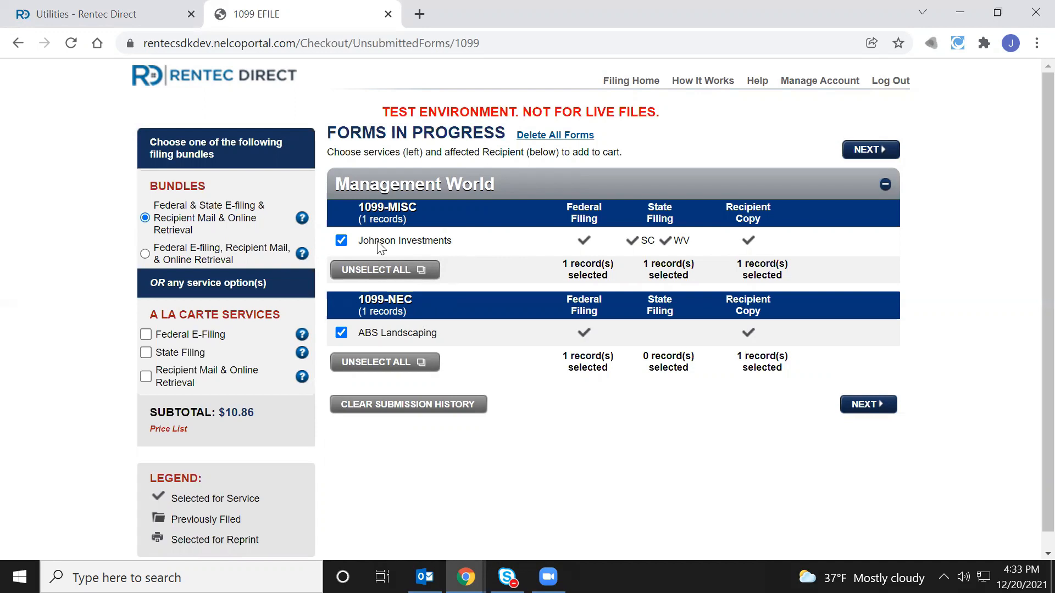
left_click(341, 241)
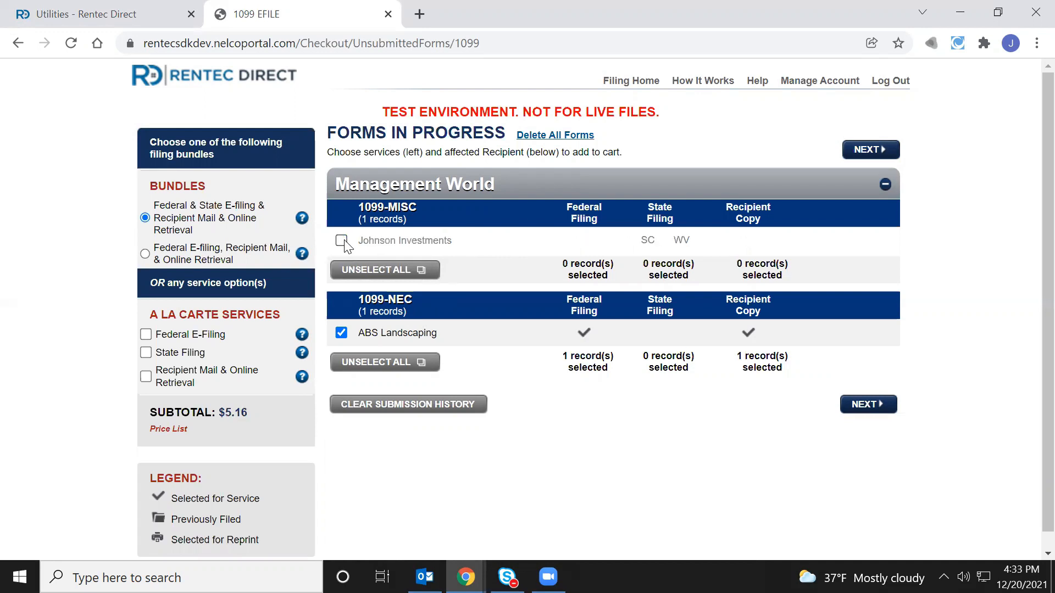
left_click(341, 240)
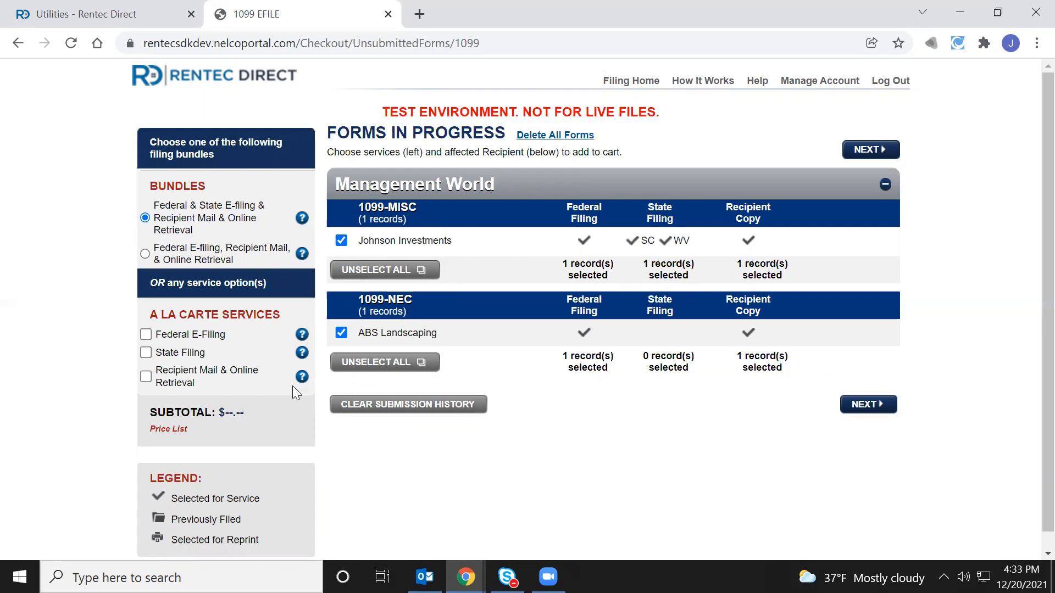
Choose the Federal & State E-filing & Recipient Mail bundle over à la carte services and continue
left_click(146, 334)
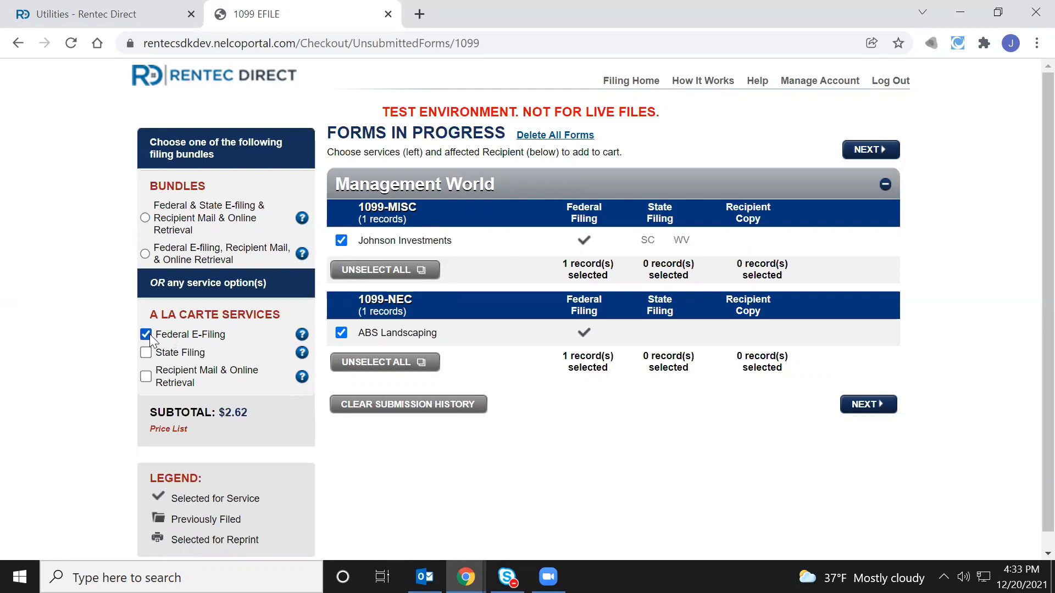
left_click(147, 353)
left_click(146, 378)
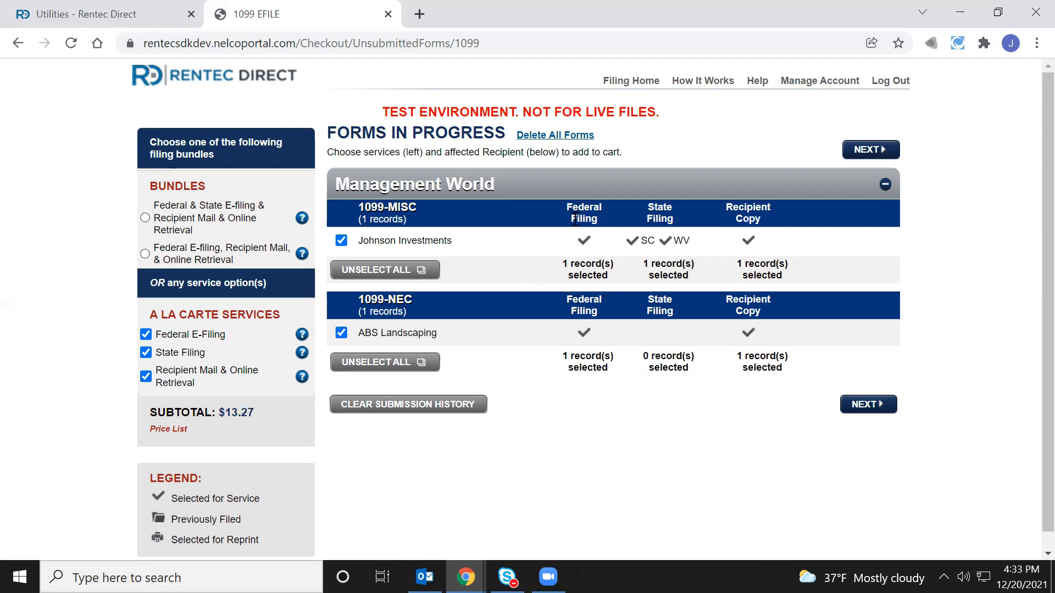
left_click(145, 218)
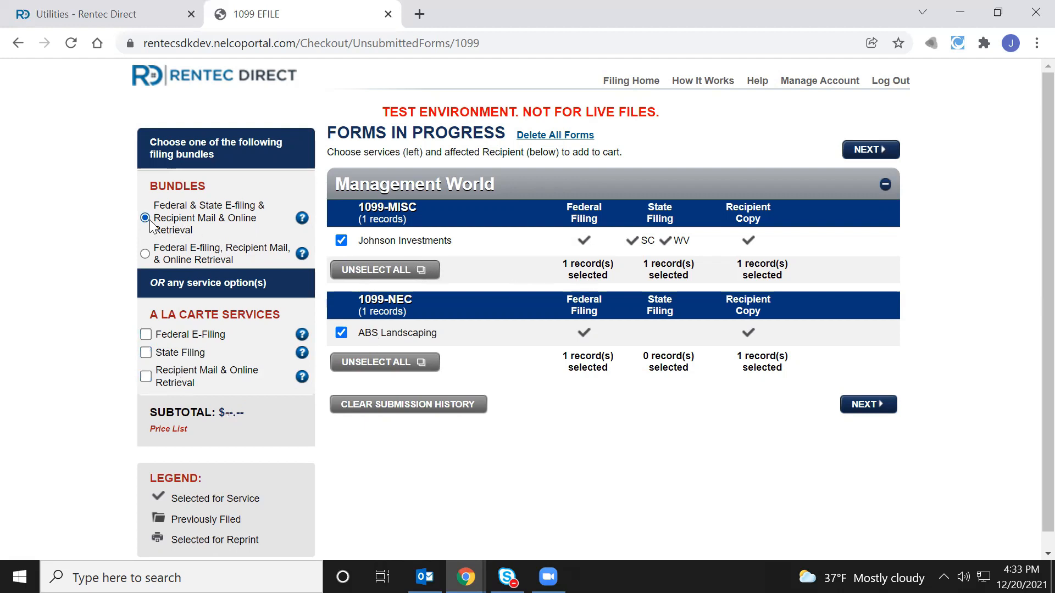
left_click(863, 154)
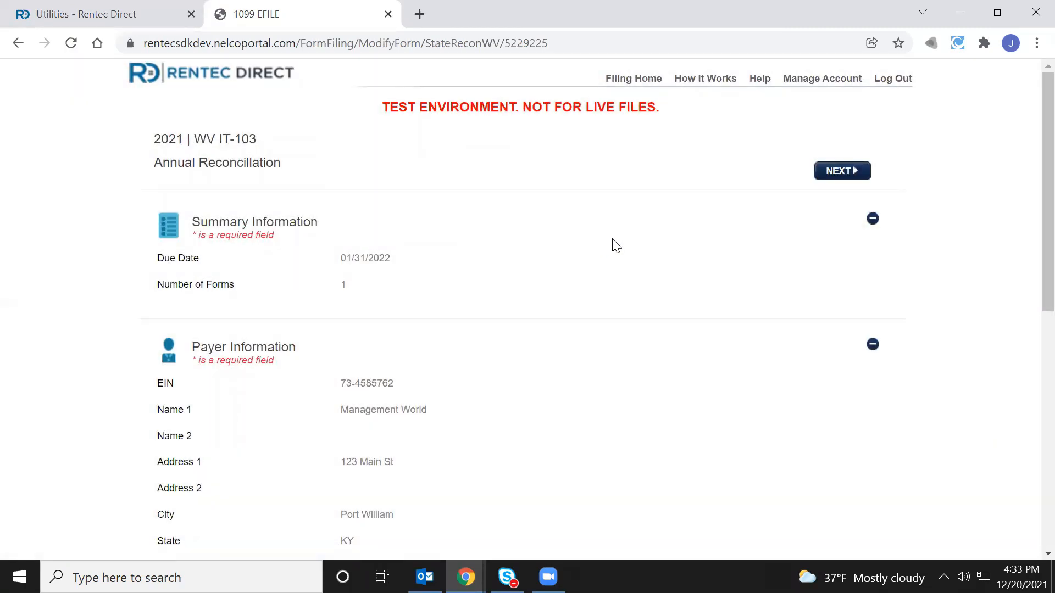
Review the 2021 WV IT-103 Annual Reconciliation form and accept it
scroll(618, 229, "down", 1)
scroll(588, 230, "up", 1)
scroll(683, 317, "down", 9)
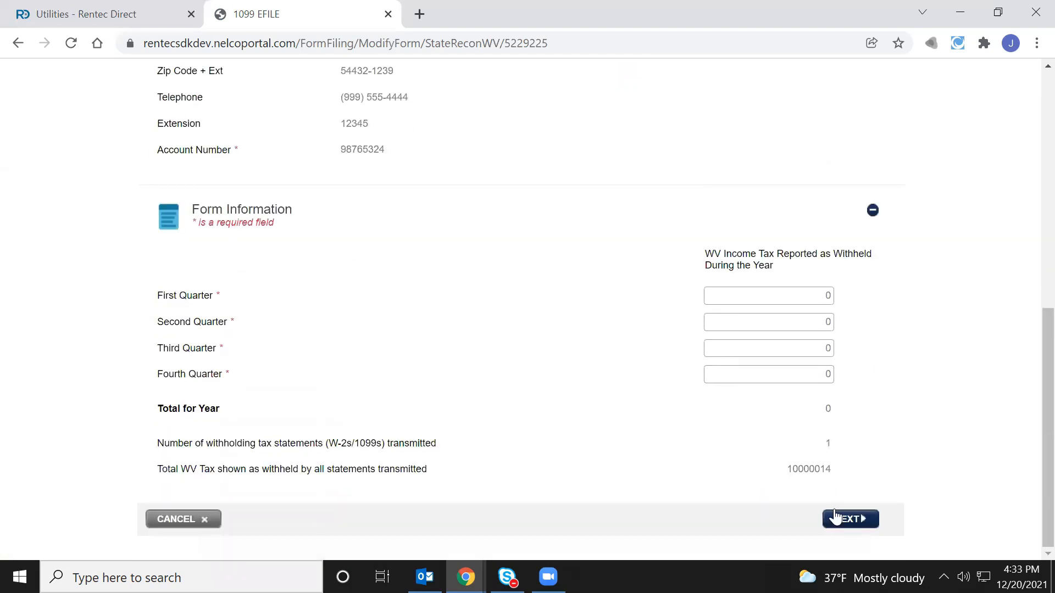
left_click(875, 520)
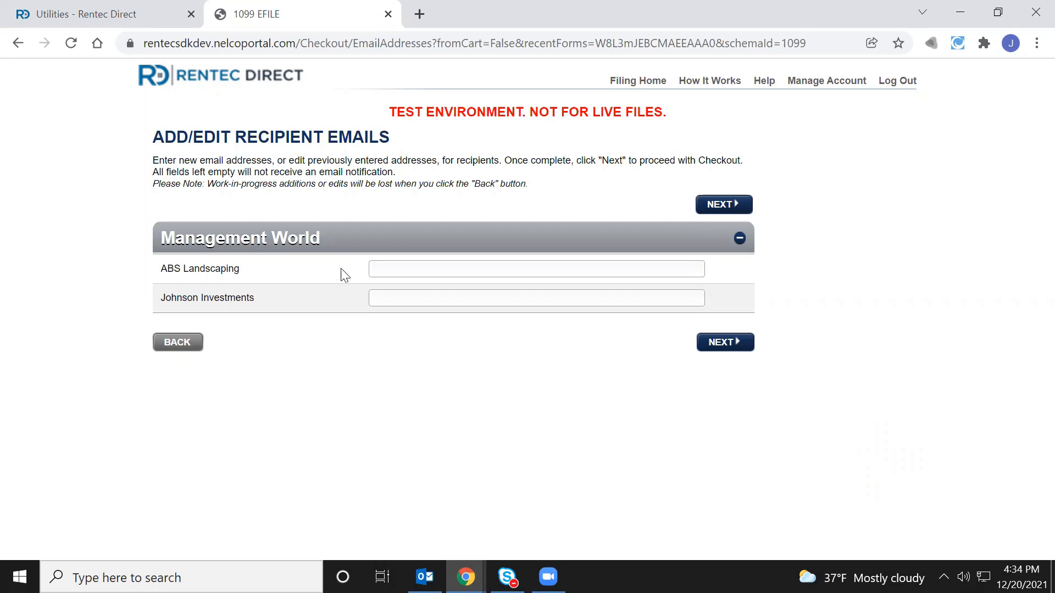
Leave the ABS Landscaping and Johnson Investments email fields blank and proceed to Submit Forms
left_click(406, 269)
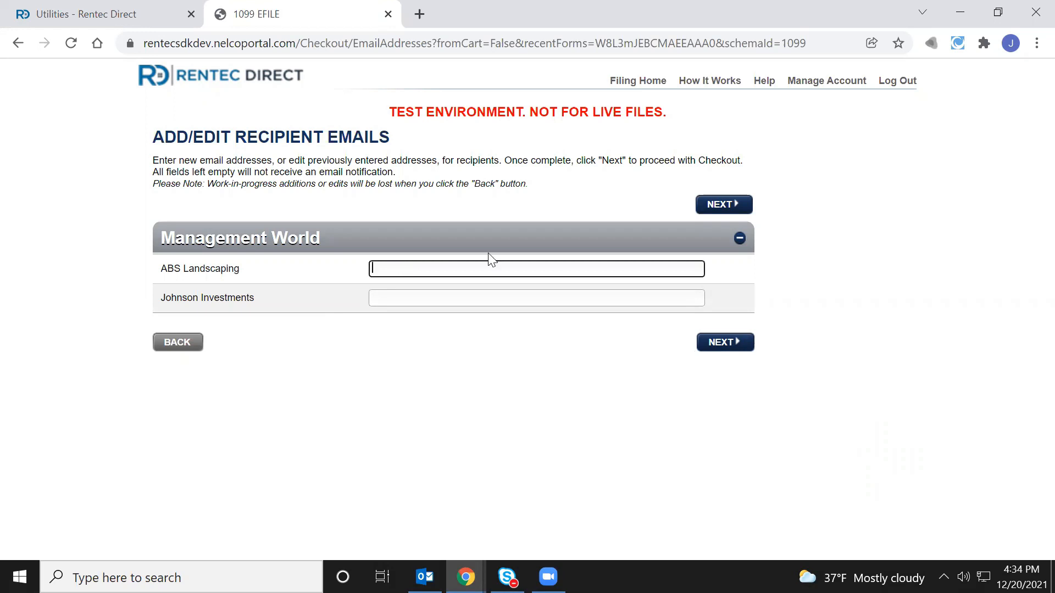
left_click(738, 203)
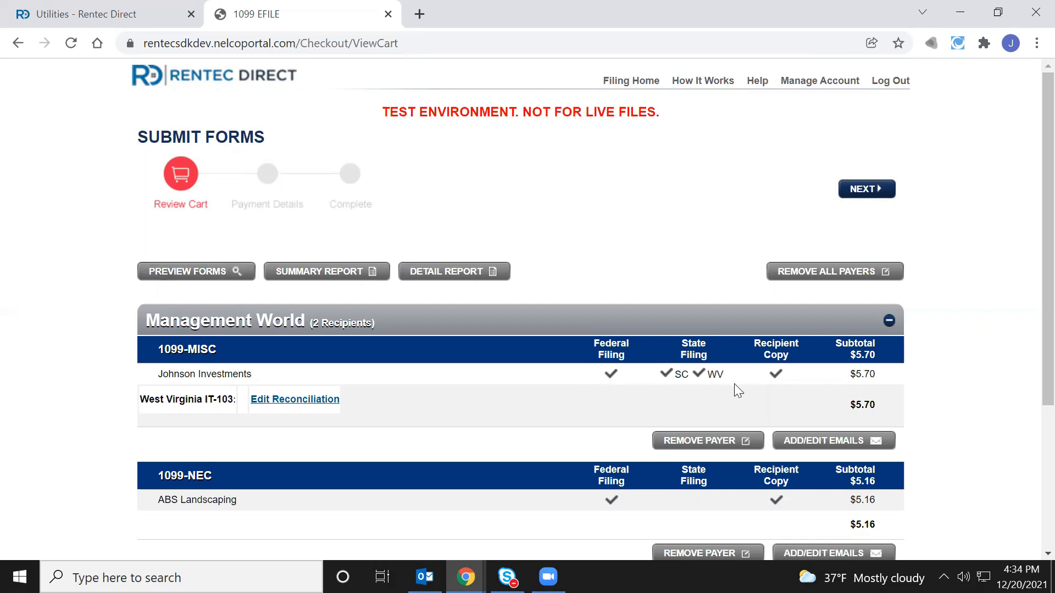
Accept the $10.86 review cart for both 1099s, with no promo code
scroll(632, 438, "down", 4)
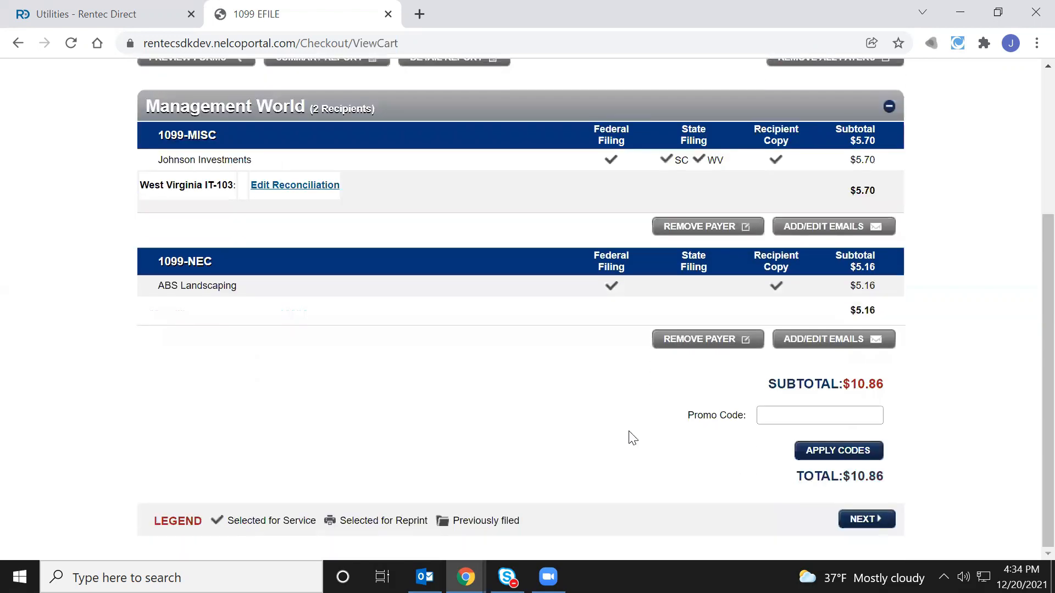
left_click(880, 523)
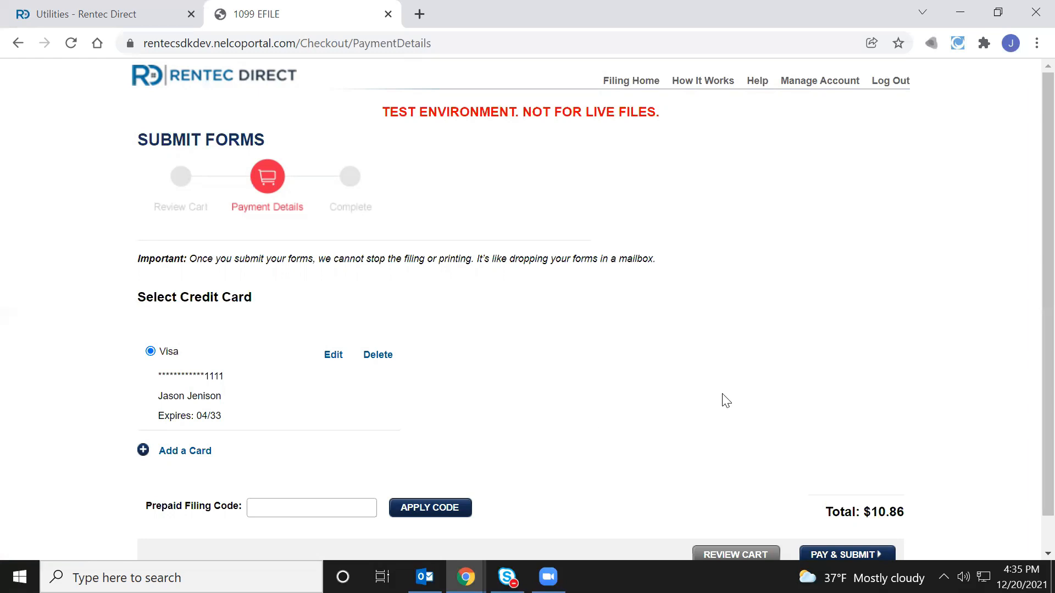
Pay the $10.86 total with the saved Visa card and submit the 1099 forms
scroll(725, 401, "down", 1)
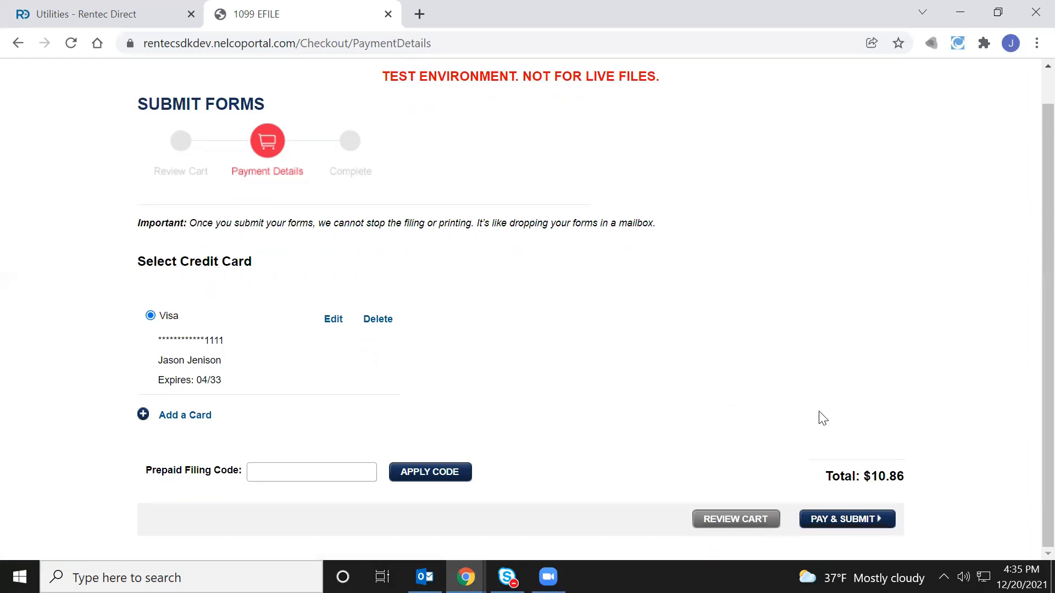
left_click(871, 523)
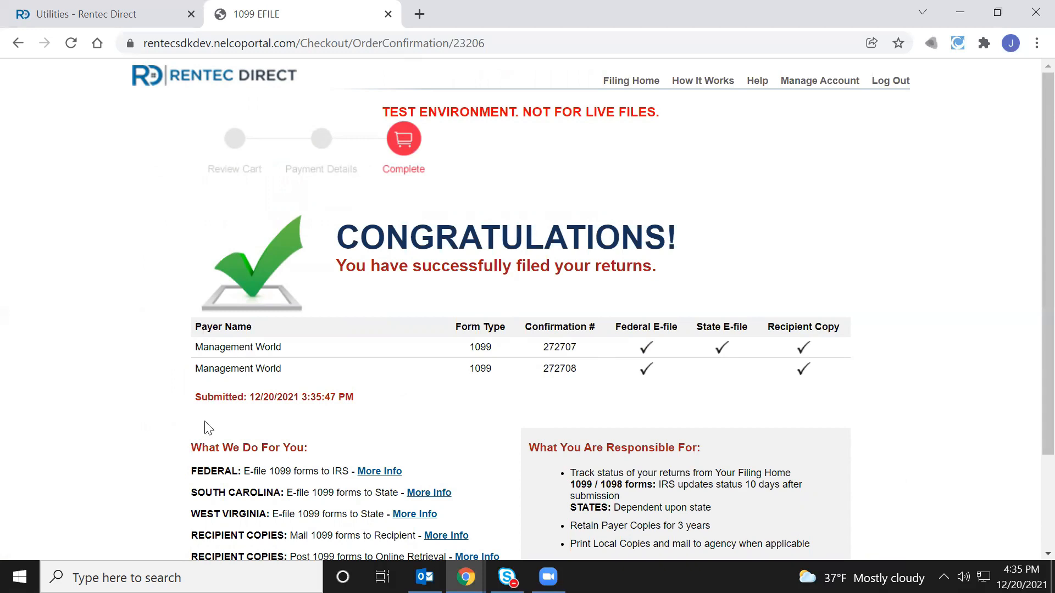
scroll(714, 405, "down", 2)
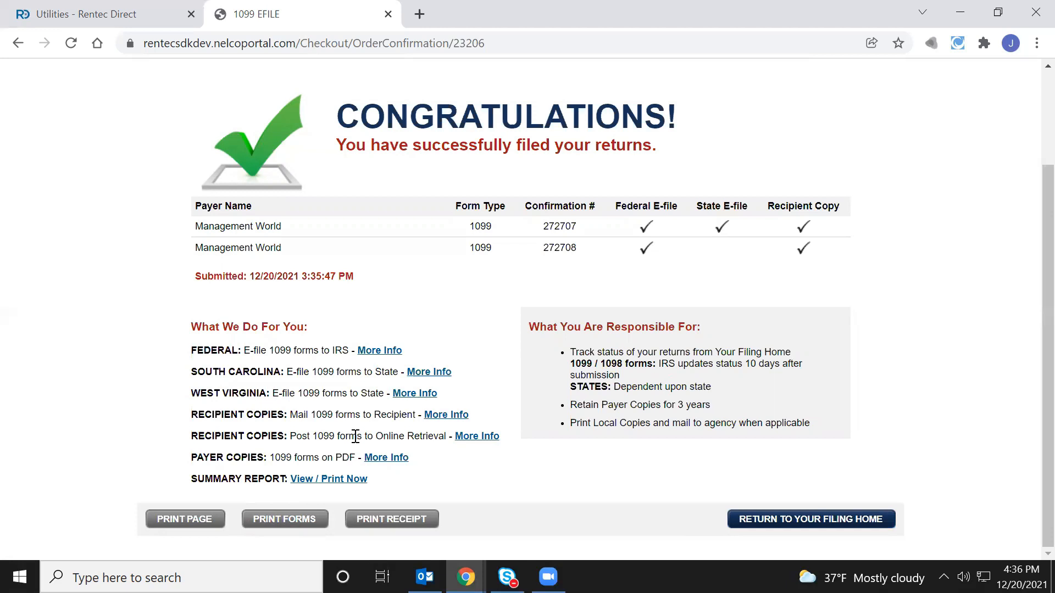
scroll(456, 430, "up", 1)
scroll(456, 430, "up", 2)
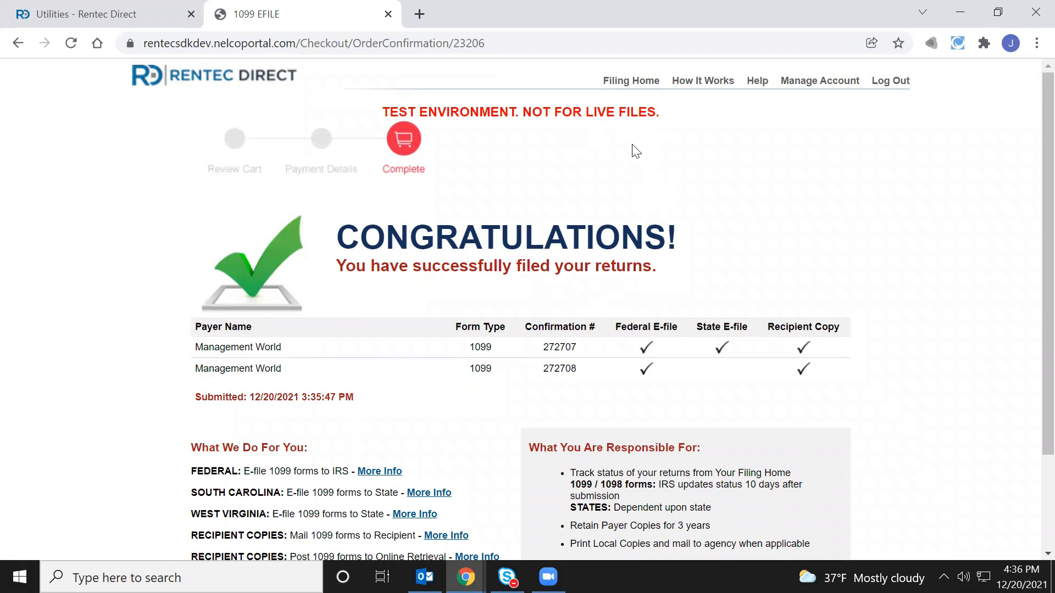
Check the status of 1099-NEC filing 272708 in Form Filing History, then return to the list
left_click(648, 85)
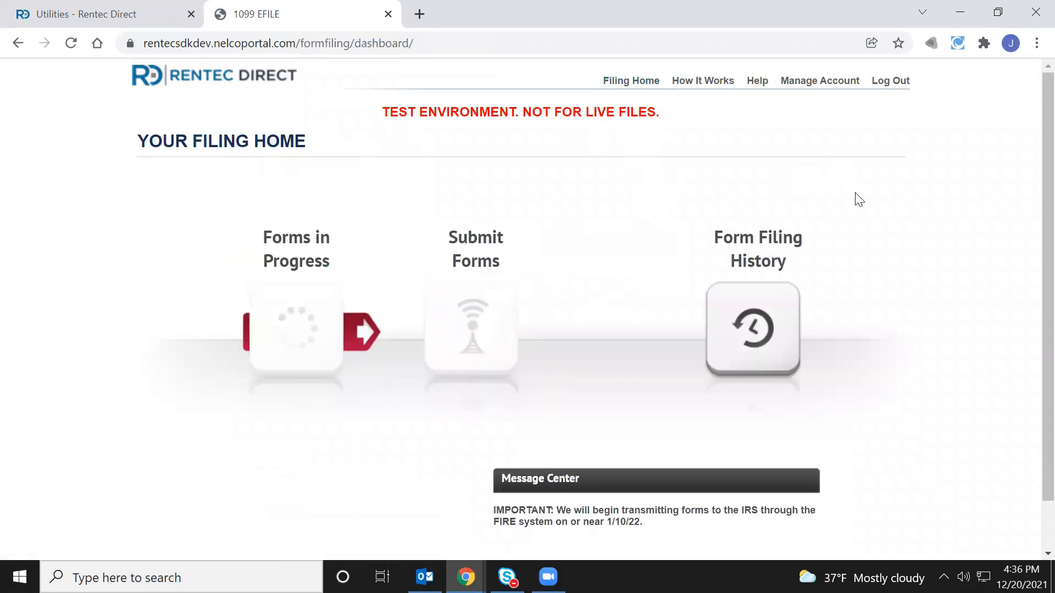
left_click(781, 357)
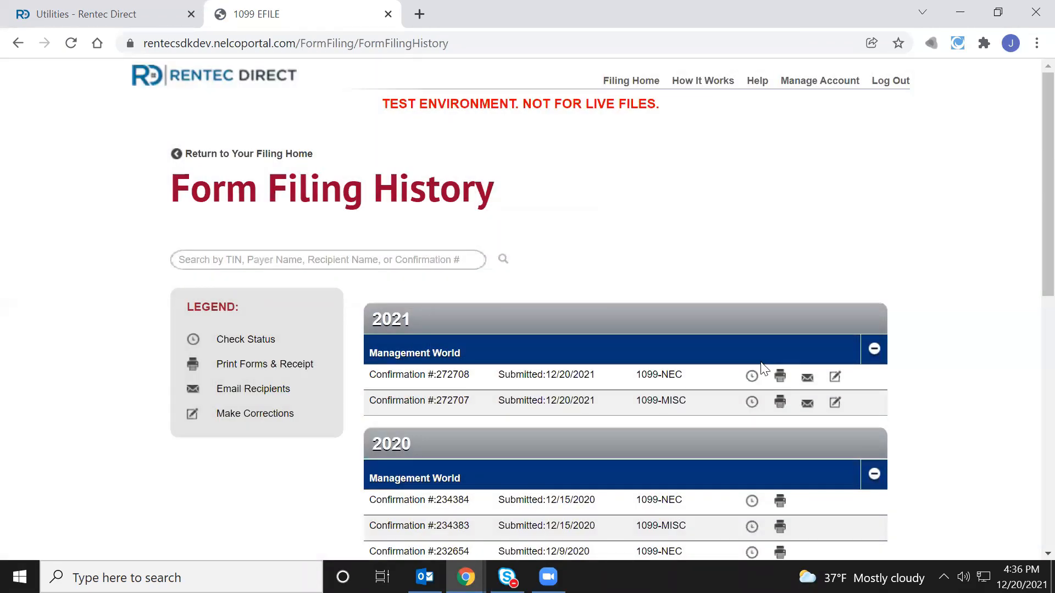
left_click(752, 376)
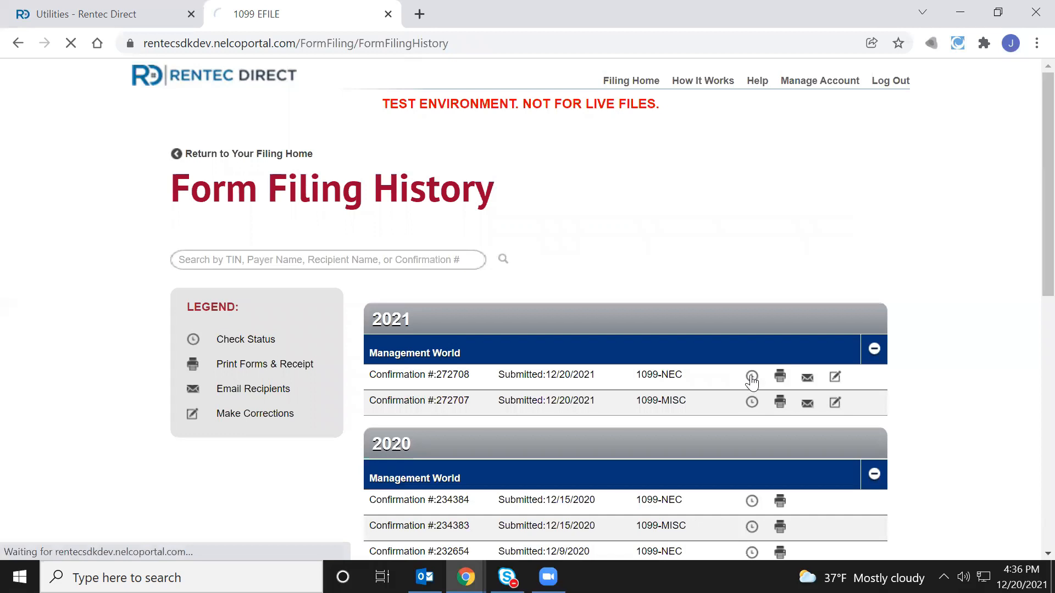
scroll(516, 398, "down", 1)
scroll(516, 398, "up", 1)
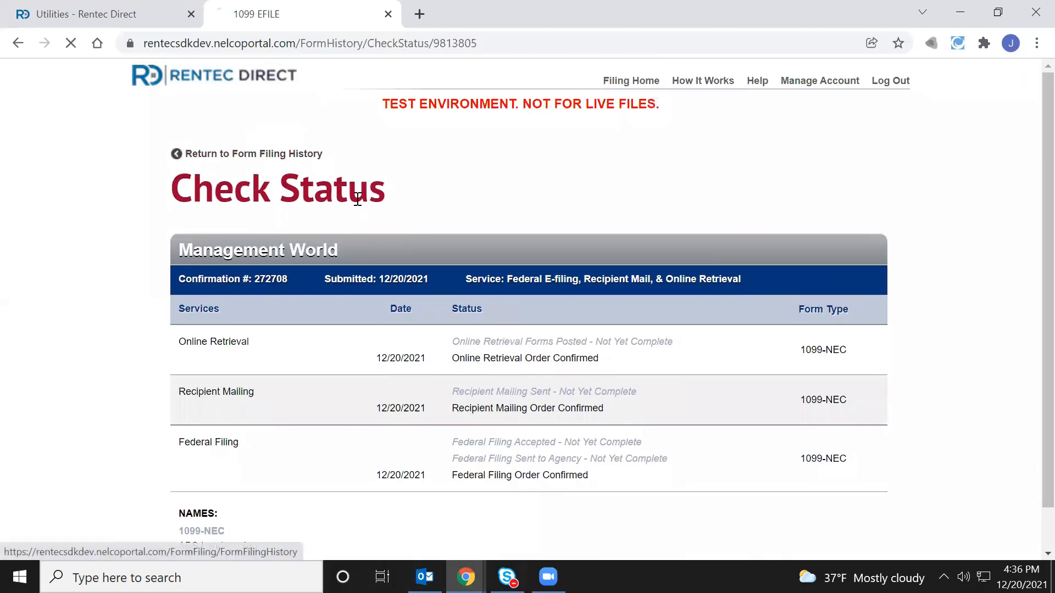
left_click(256, 152)
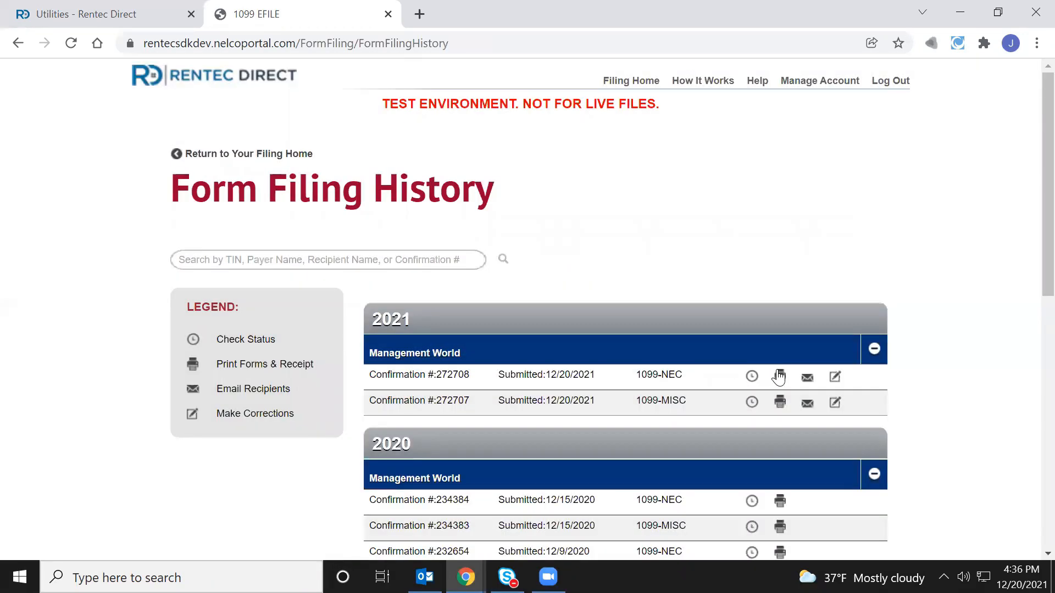
Download Copy B of ABS Landscaping's 1099-NEC for filing 272708 as a PDF
left_click(780, 377)
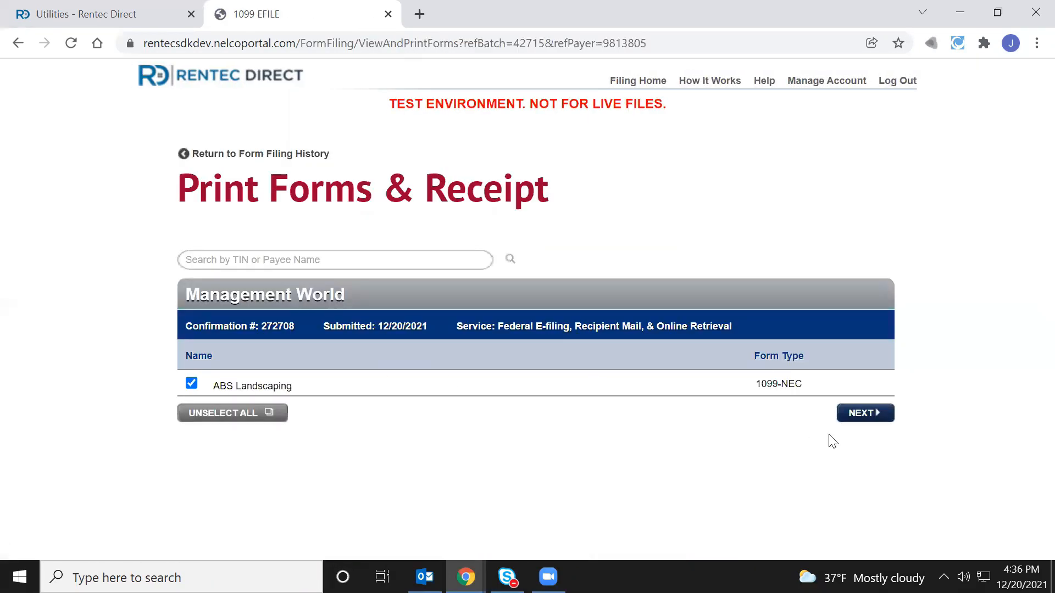
left_click(861, 415)
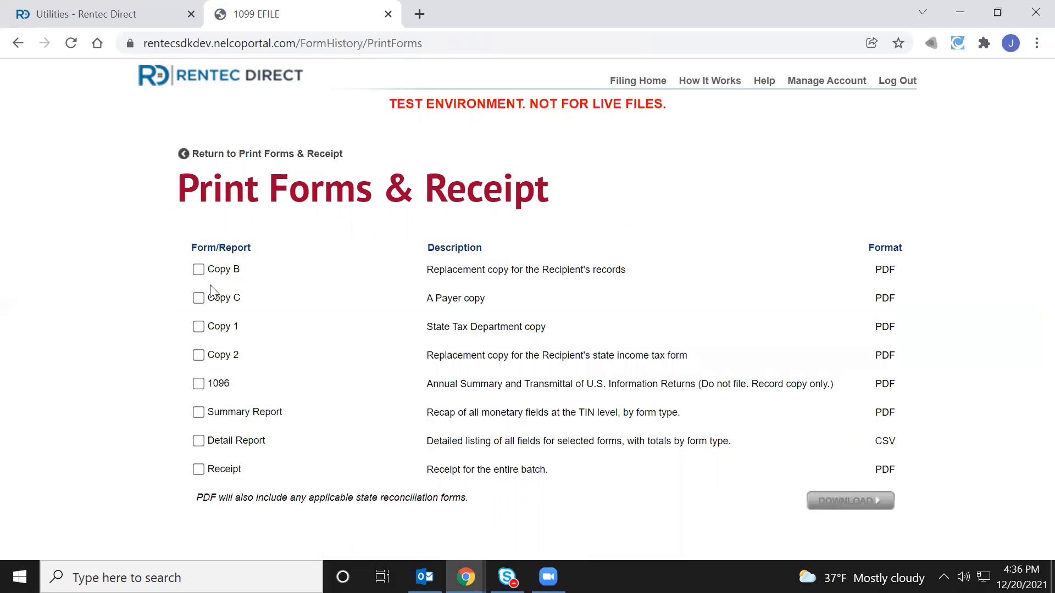
left_click(199, 270)
left_click(847, 501)
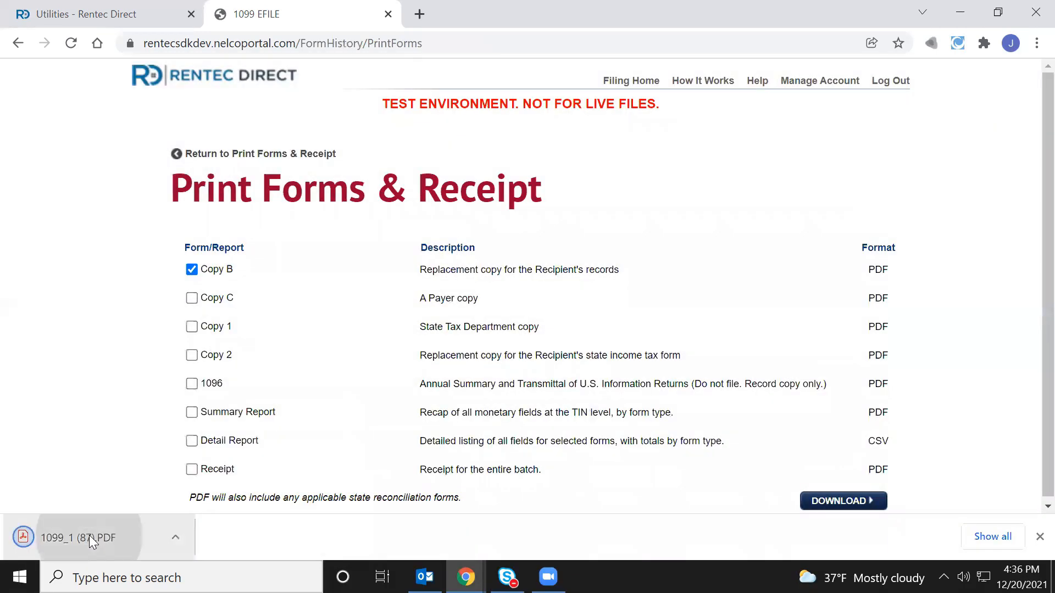
View the downloaded Copy B PDF, close it, and go back to Form Filing History
left_click(92, 541)
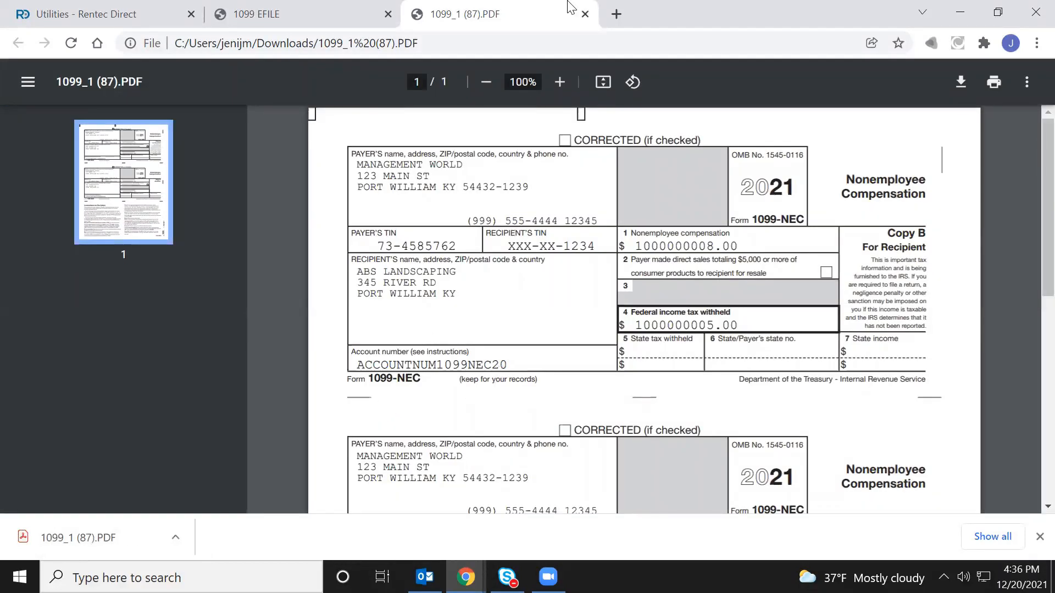
left_click(586, 15)
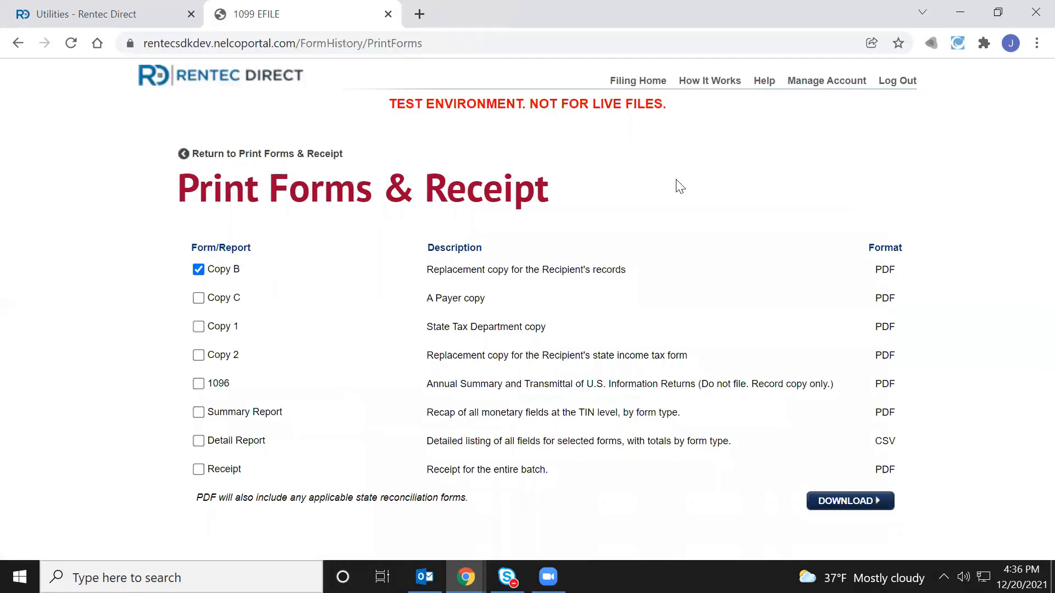
left_click(302, 155)
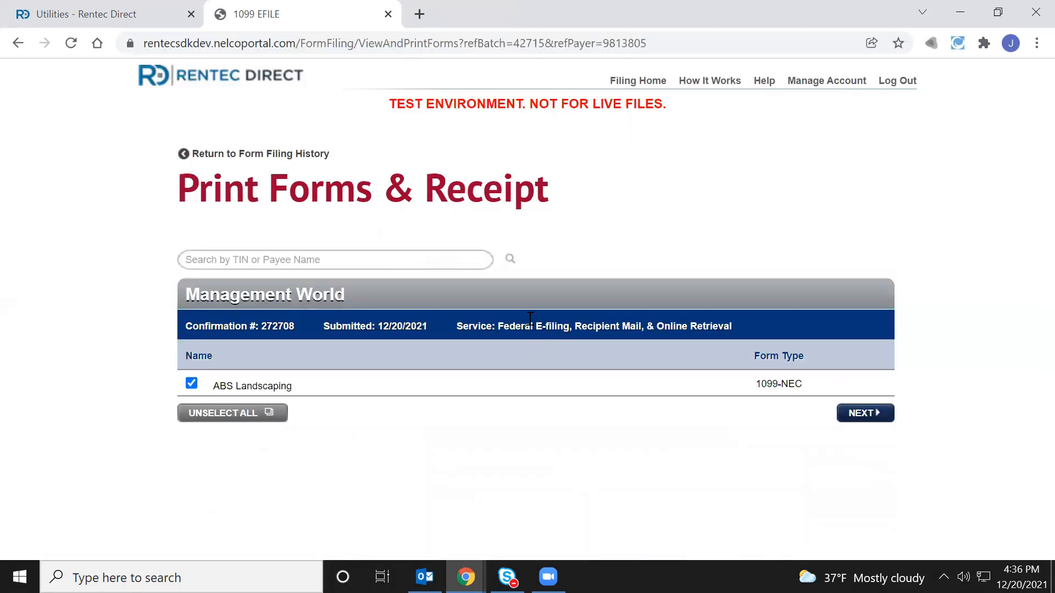
left_click(282, 155)
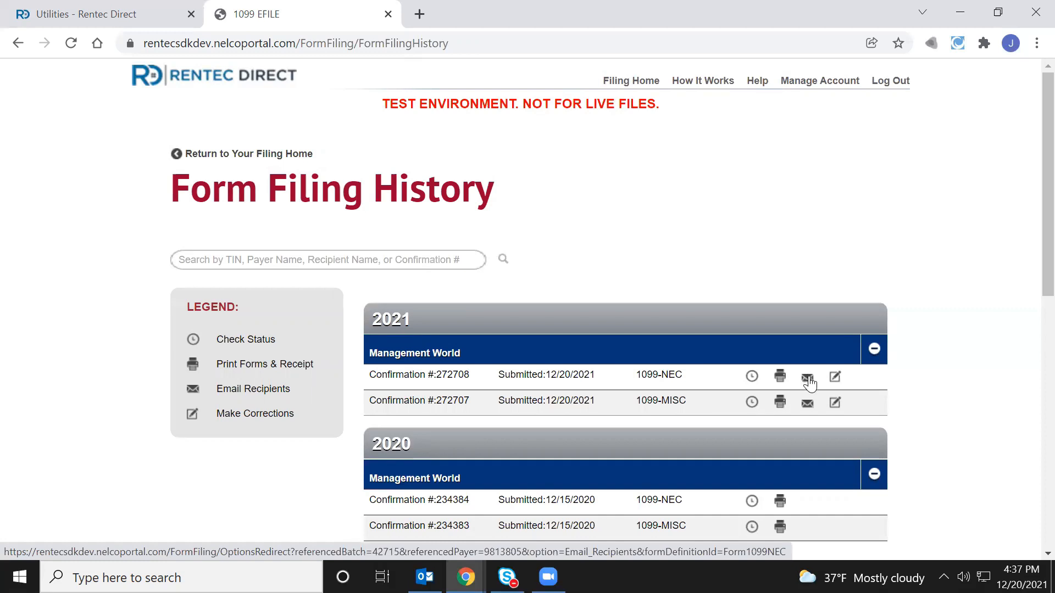
Enter ABS Landscaping's recipient e-mail address for filing 272708, fixing the typo in it
left_click(808, 379)
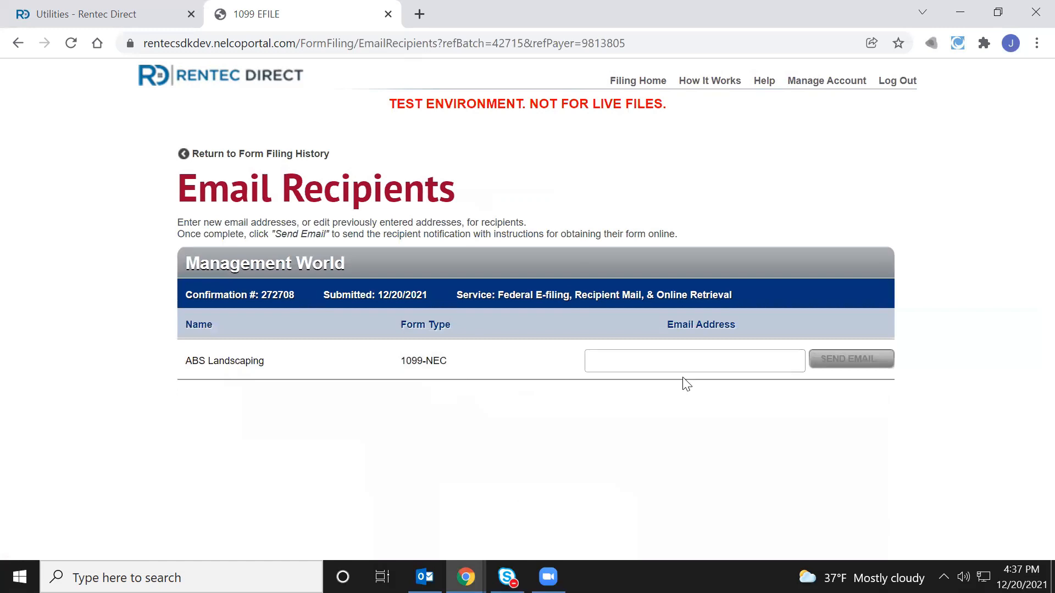
left_click(680, 367)
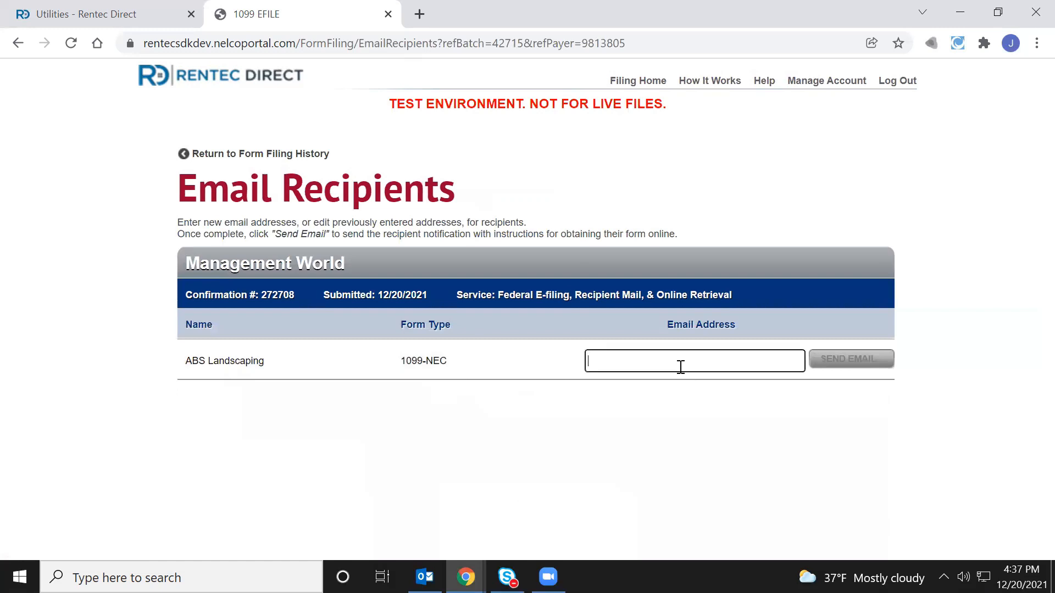
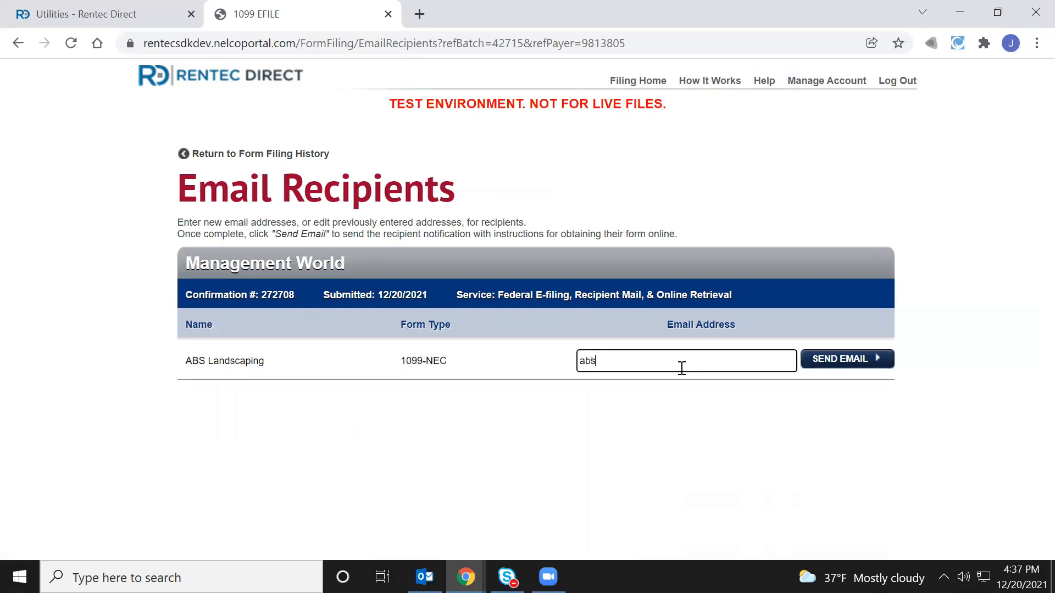
left_click(297, 159)
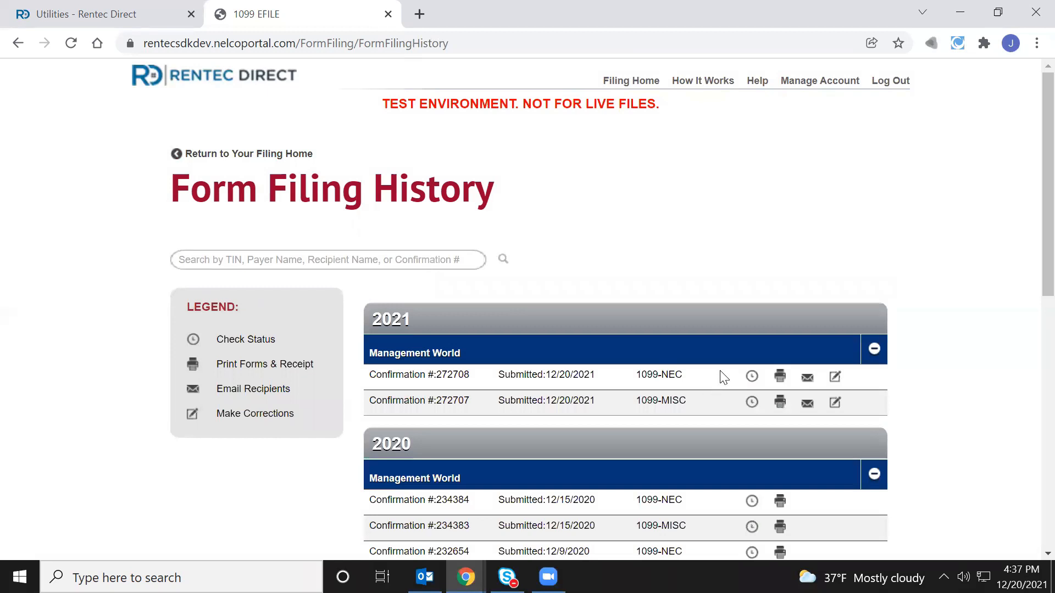
Start a correction for 1099-NEC filing 272708 and look over the available correction types
left_click(836, 380)
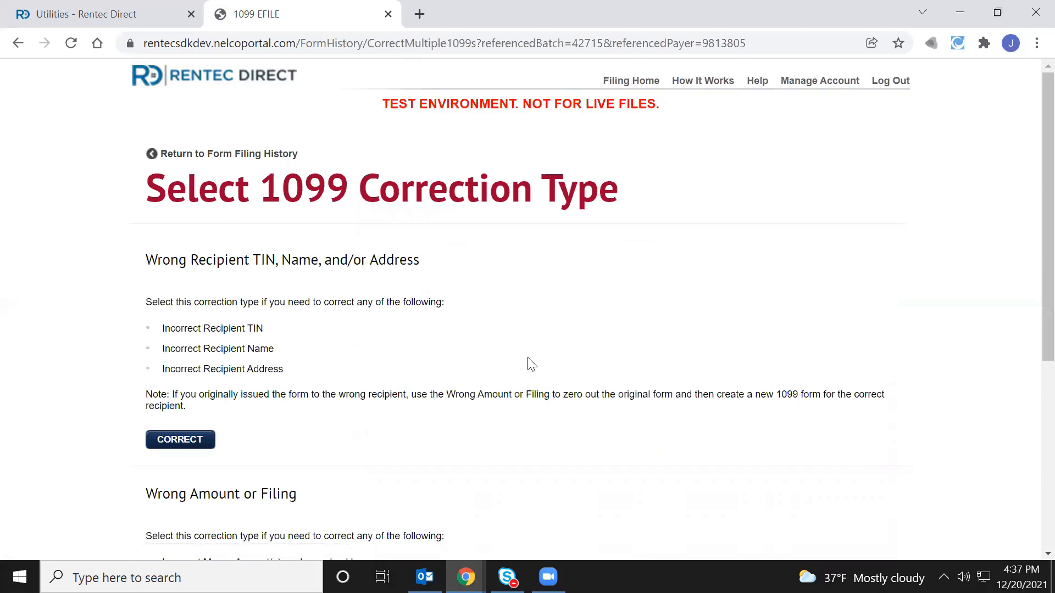
scroll(531, 364, "down", 6)
scroll(537, 363, "up", 6)
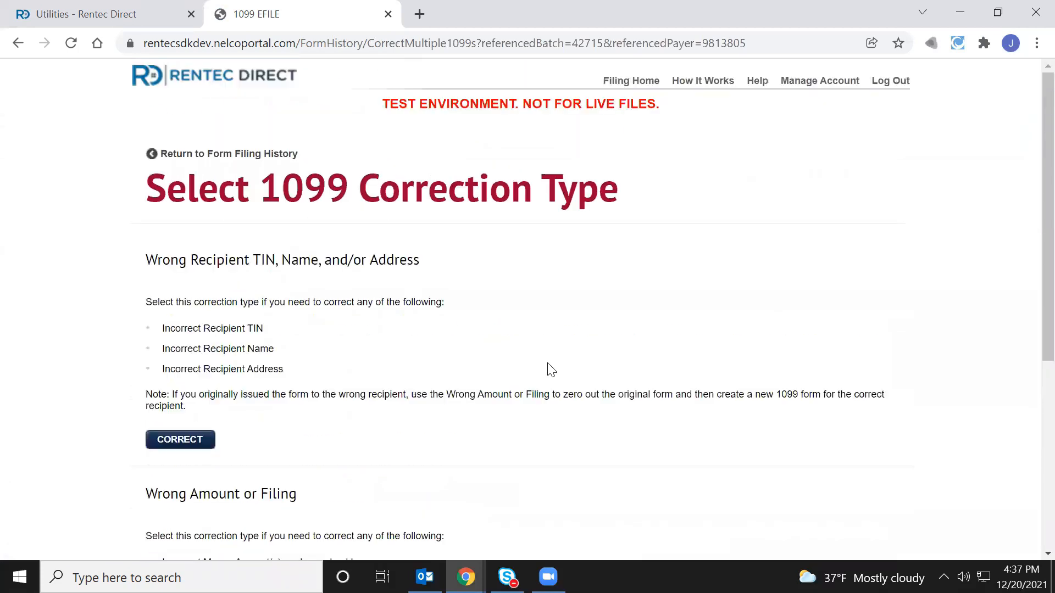